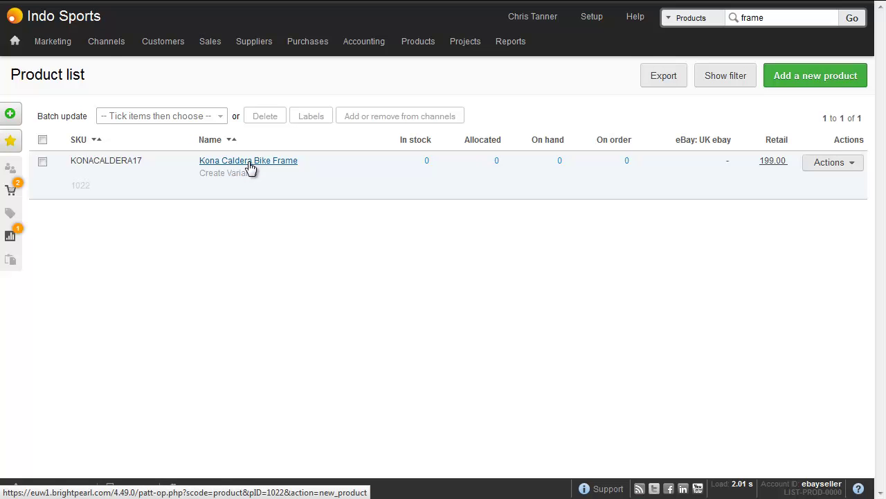
- Open the eBay channel settings and view the UK Small items and Standard carrier shipping profiles
{"action": "mouse_move", "coordinate": [109, 46]}
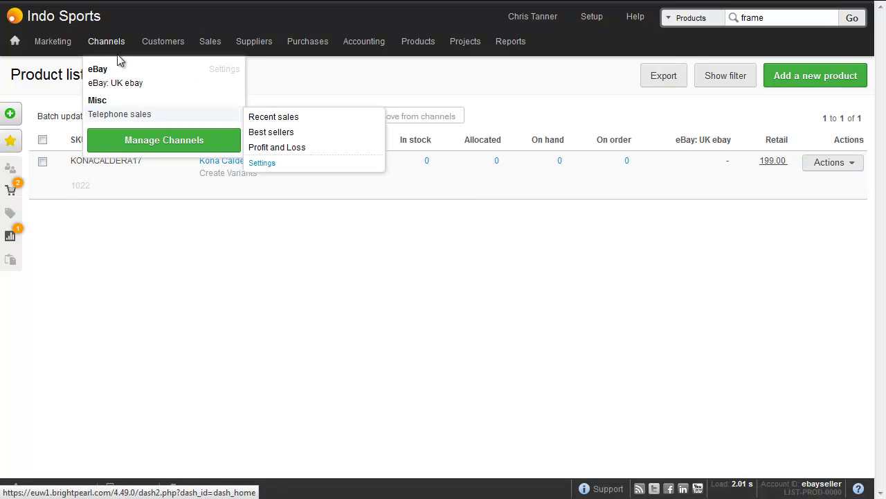
{"action": "left_click", "coordinate": [226, 70]}
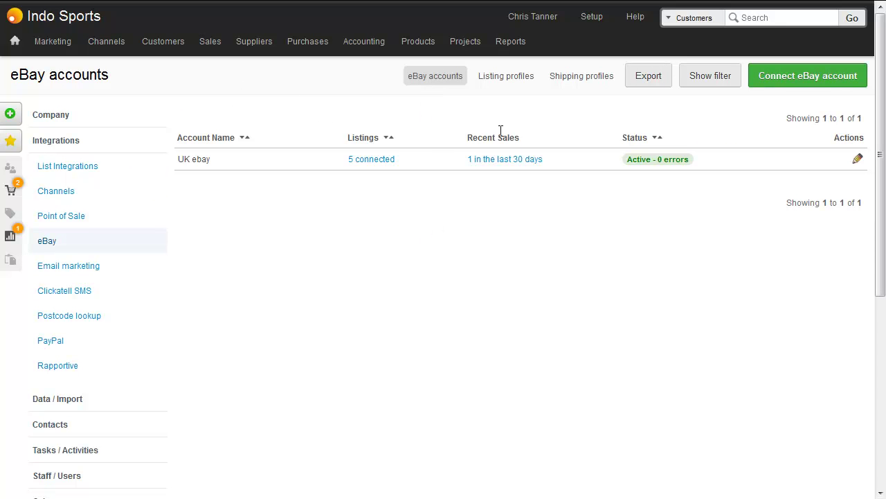
{"action": "left_click", "coordinate": [580, 82]}
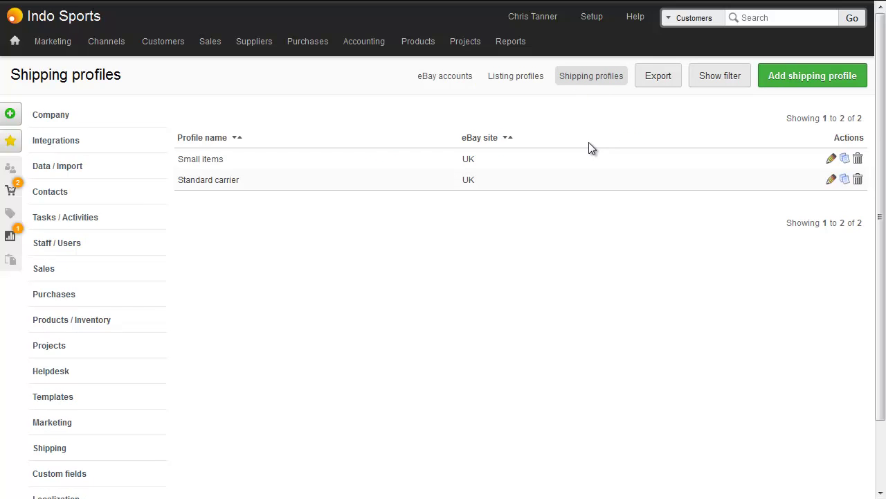
{"action": "left_click", "coordinate": [831, 180]}
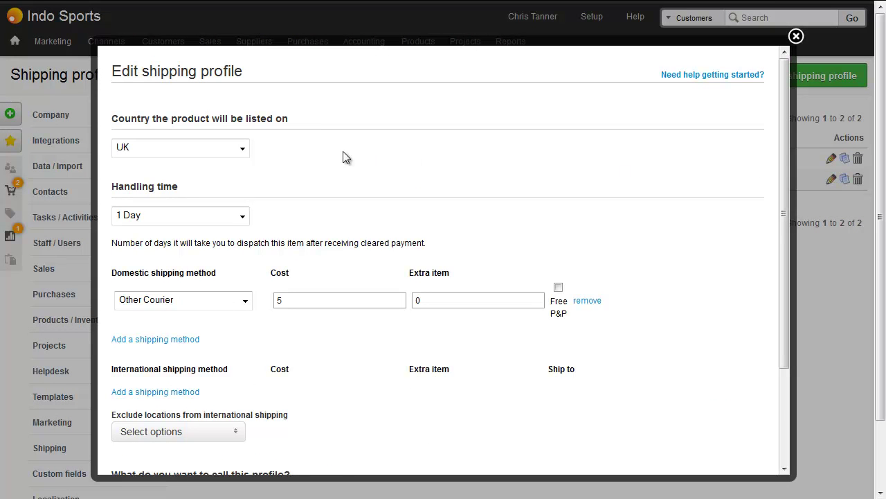
{"action": "left_click", "coordinate": [243, 150]}
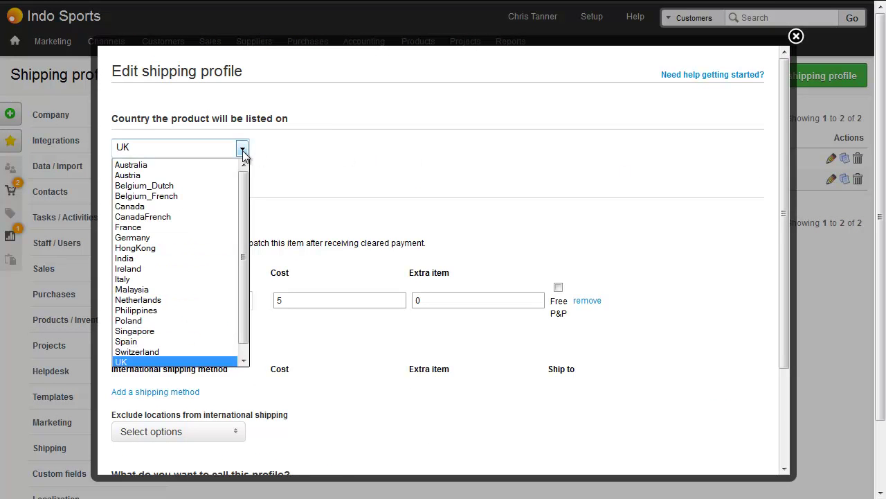
{"action": "left_click", "coordinate": [242, 150]}
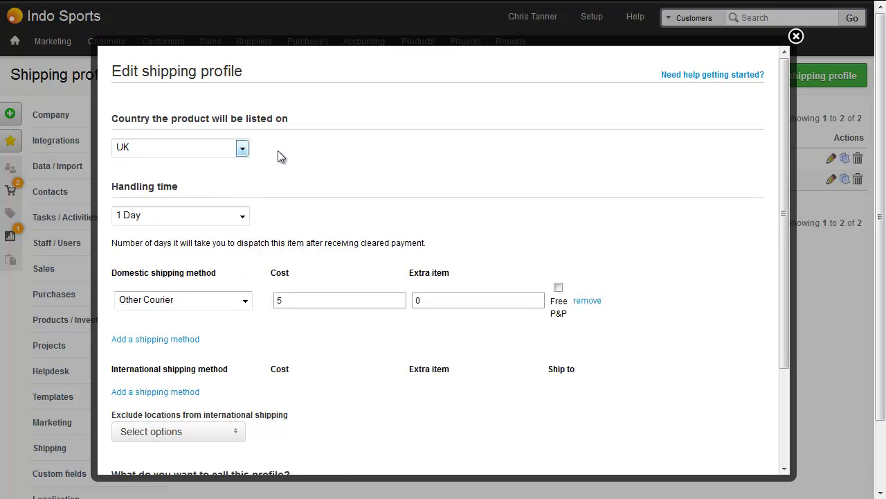
{"action": "left_click", "coordinate": [243, 216]}
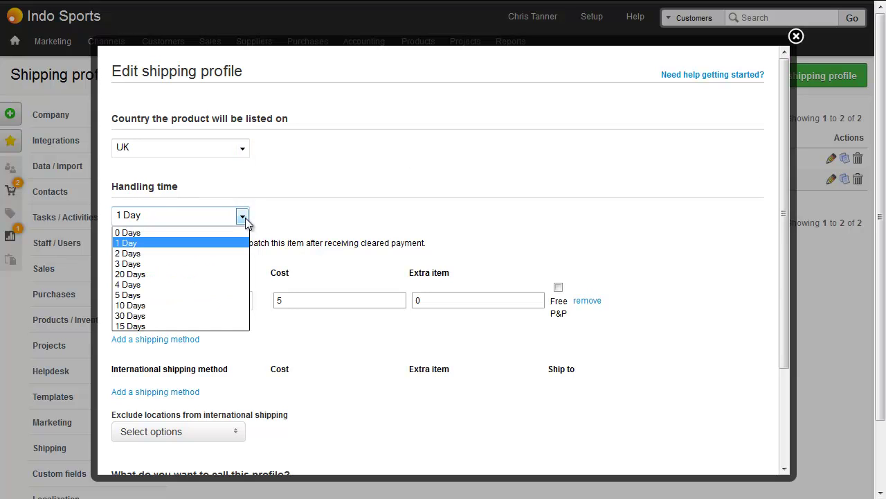
{"action": "left_click", "coordinate": [245, 217]}
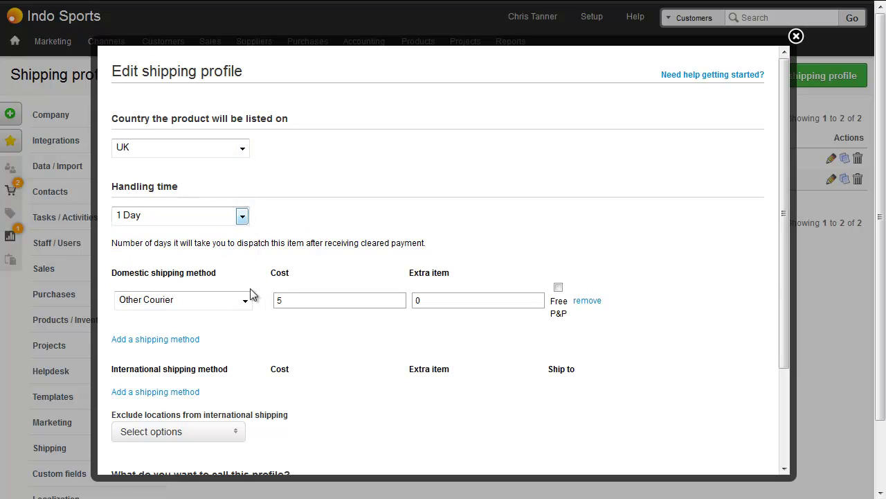
{"action": "left_click", "coordinate": [339, 300]}
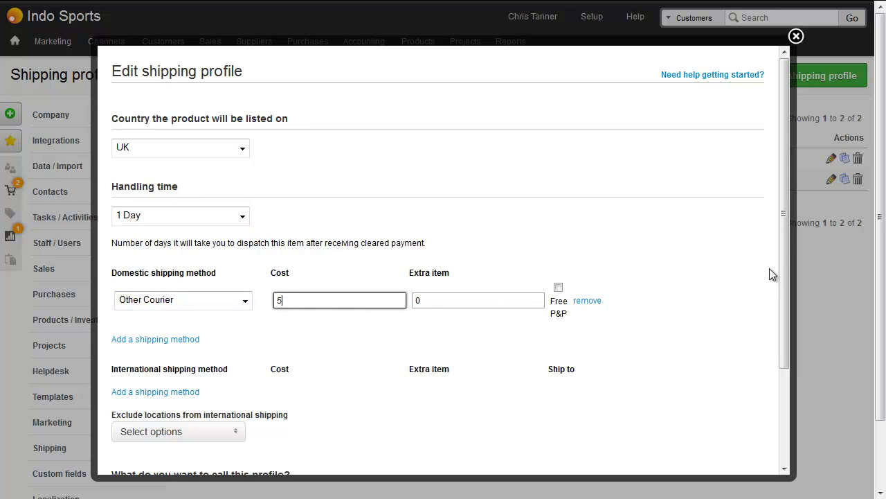
{"action": "left_click_drag", "start_coordinate": [785, 233], "coordinate": [788, 338]}
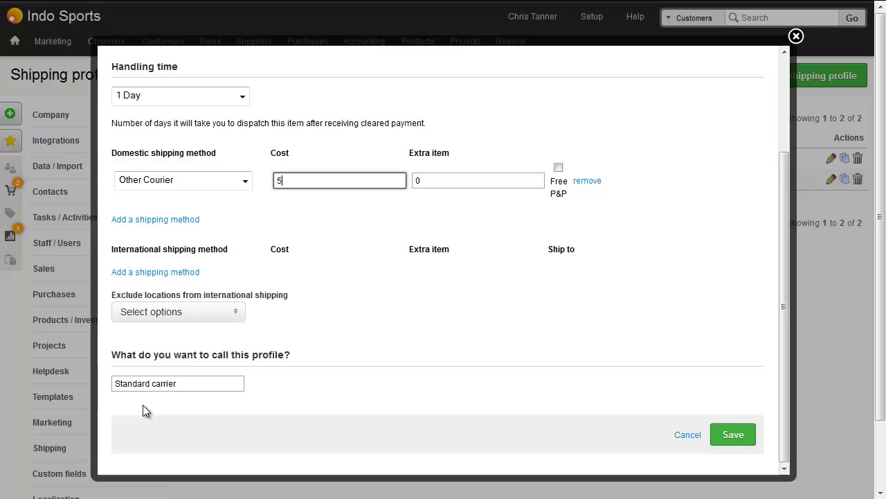
- Close the shipping profile unchanged and open the Bike frames listing profile for editing
{"action": "left_click", "coordinate": [688, 435]}
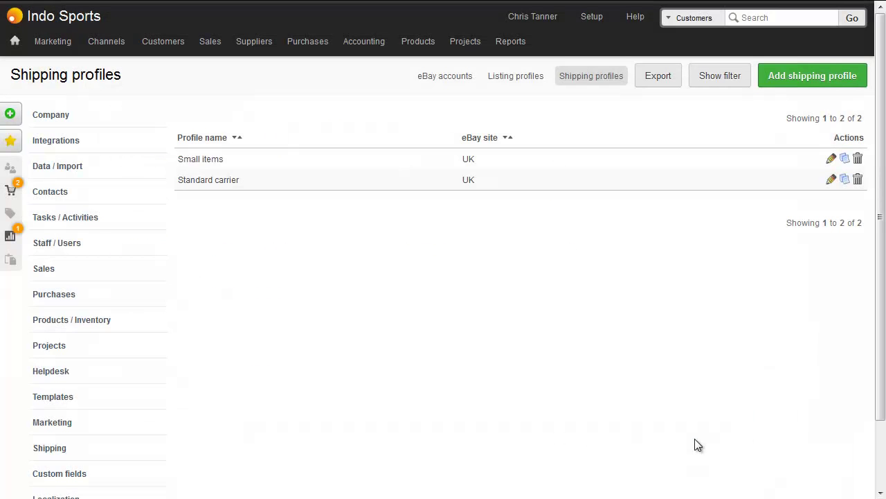
{"action": "left_click", "coordinate": [515, 82]}
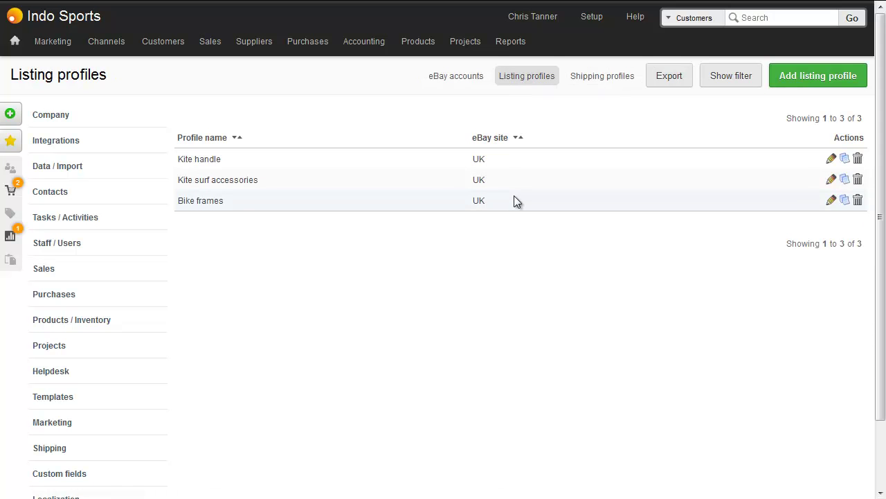
{"action": "left_click", "coordinate": [832, 199]}
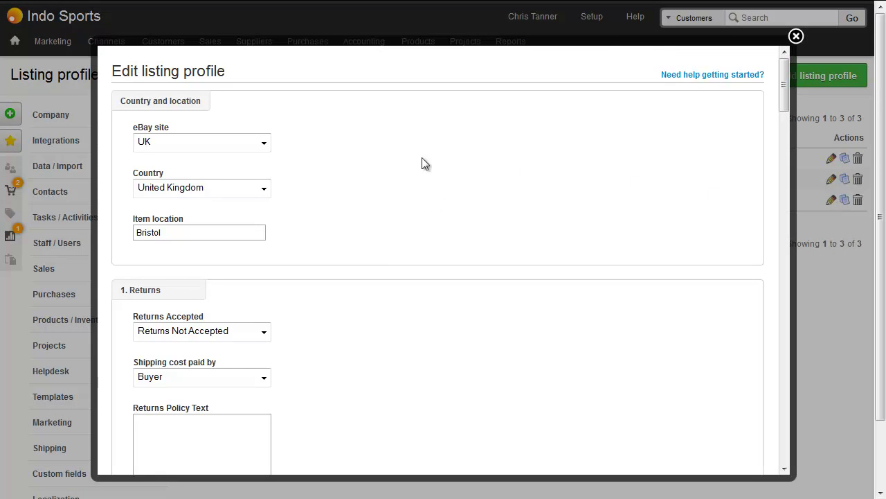
- Keep the UK site, Bristol location and returns not accepted in the Bike frames profile
{"action": "left_click", "coordinate": [264, 144]}
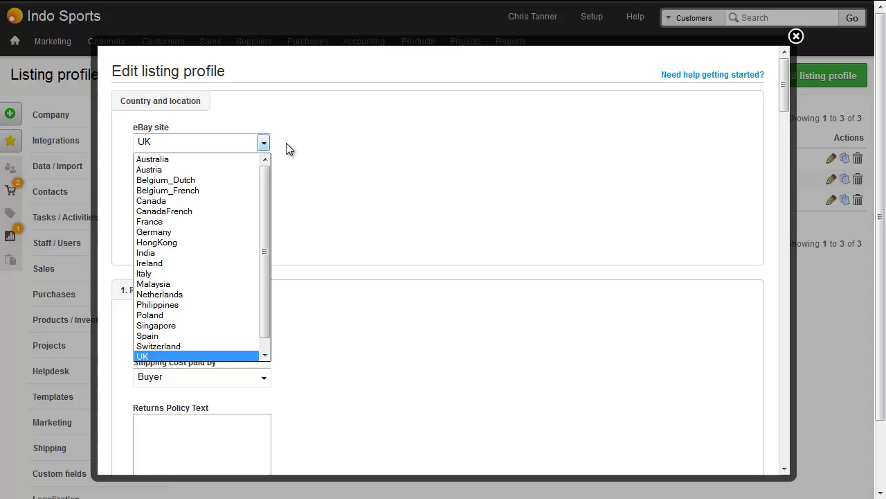
{"action": "left_click", "coordinate": [290, 149]}
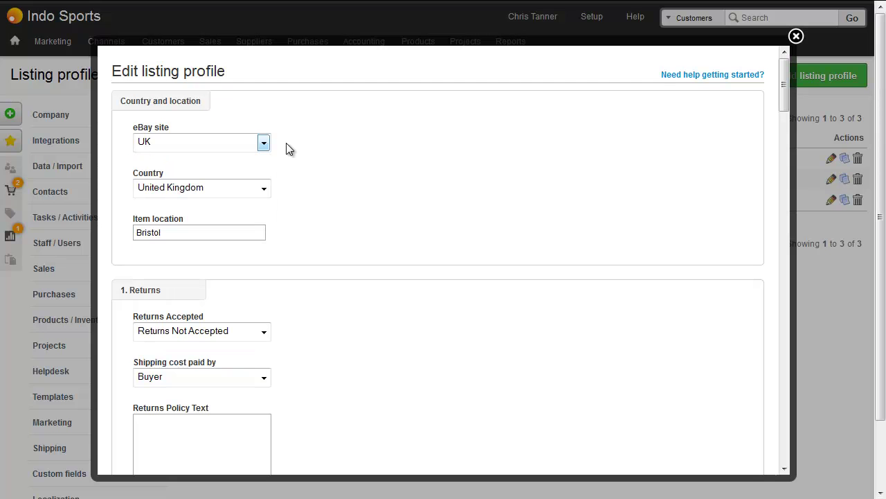
{"action": "left_click", "coordinate": [245, 230]}
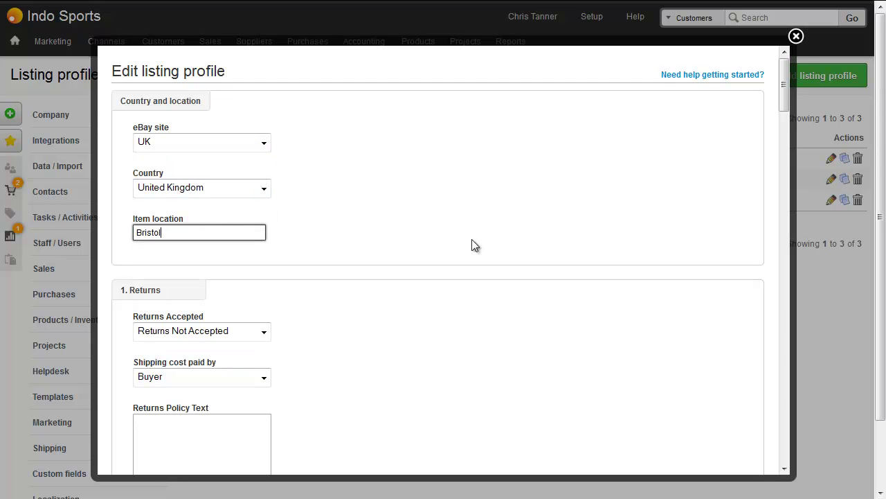
{"action": "left_click_drag", "start_coordinate": [786, 90], "coordinate": [788, 117]}
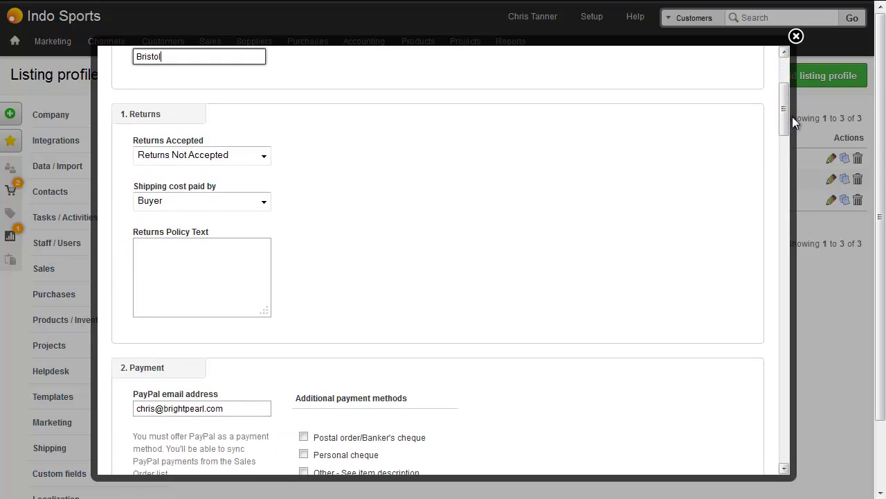
{"action": "left_click", "coordinate": [263, 155]}
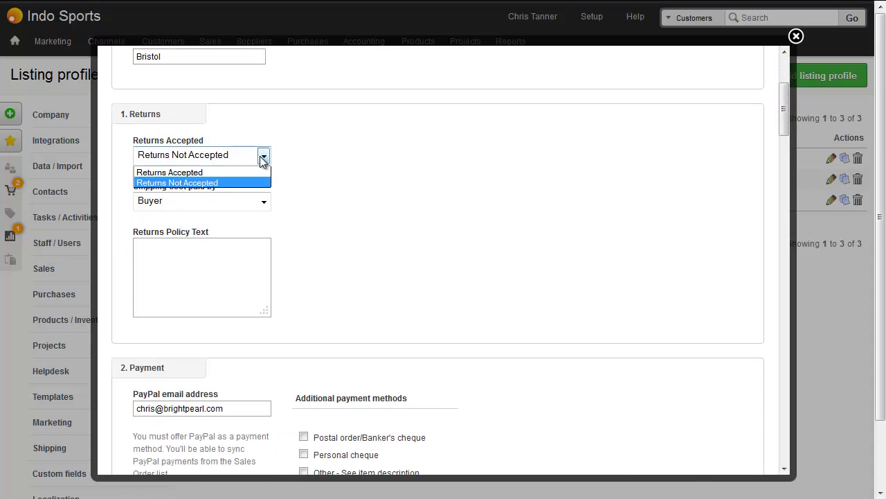
{"action": "left_click", "coordinate": [301, 153]}
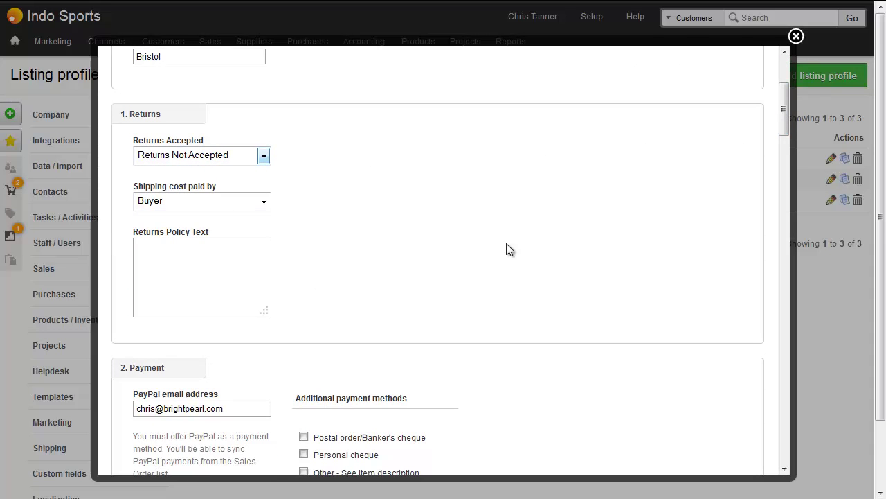
{"action": "left_click_drag", "start_coordinate": [787, 111], "coordinate": [784, 148]}
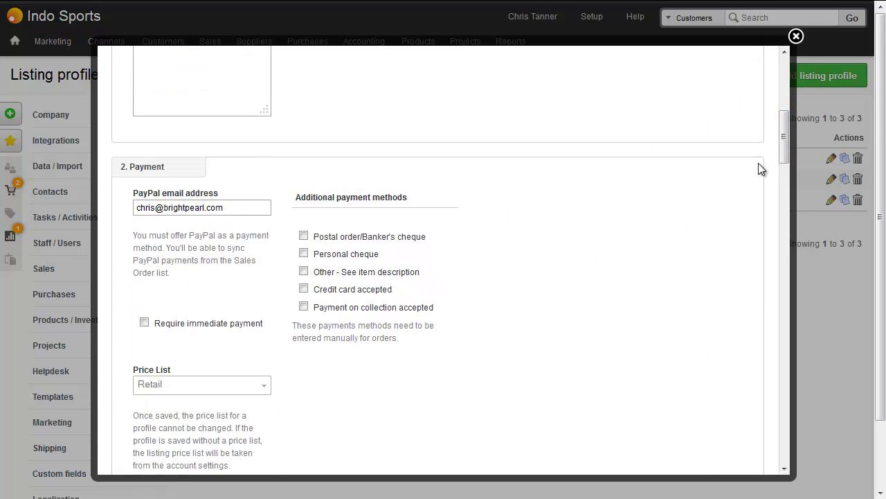
{"action": "left_click_drag", "start_coordinate": [787, 136], "coordinate": [789, 156]}
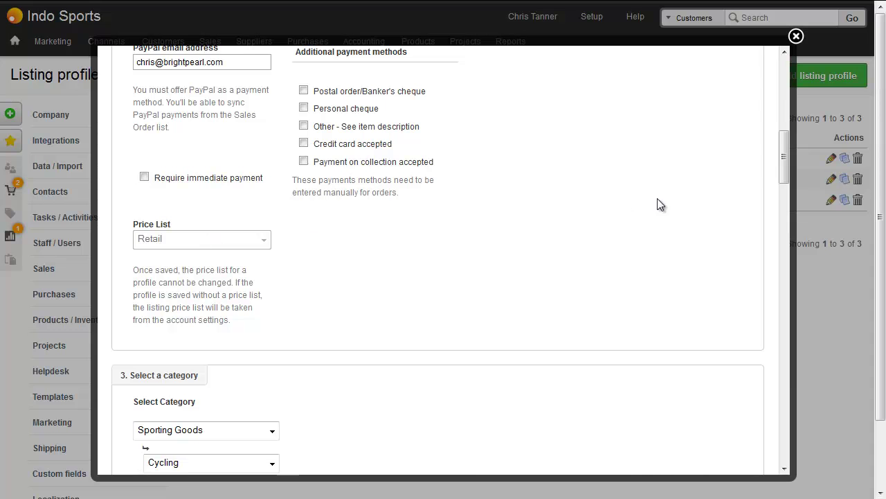
{"action": "left_click_drag", "start_coordinate": [783, 167], "coordinate": [786, 208]}
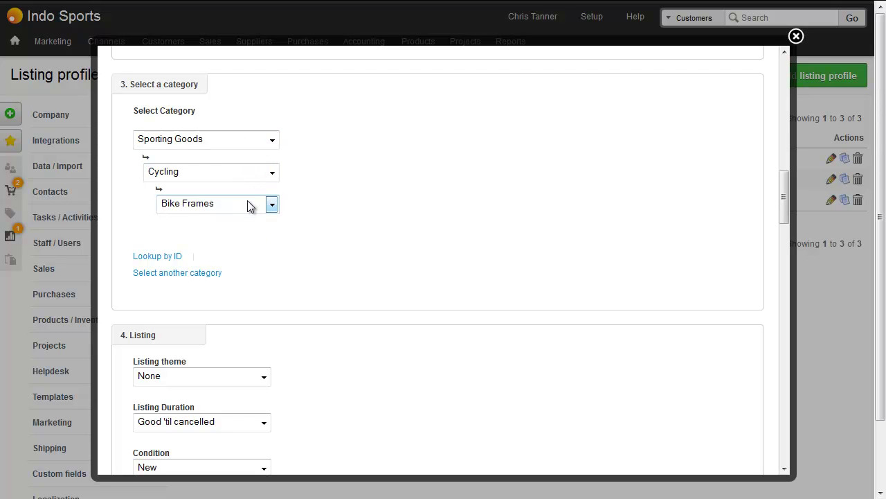
{"action": "scroll", "coordinate": [783, 203], "scroll_direction": "down", "scroll_amount": 1}
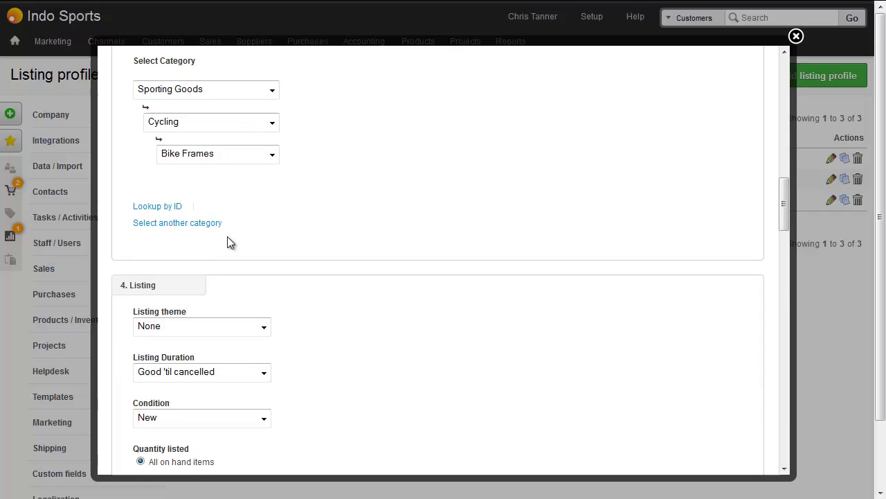
{"action": "scroll", "coordinate": [334, 245], "scroll_direction": "down", "scroll_amount": 1}
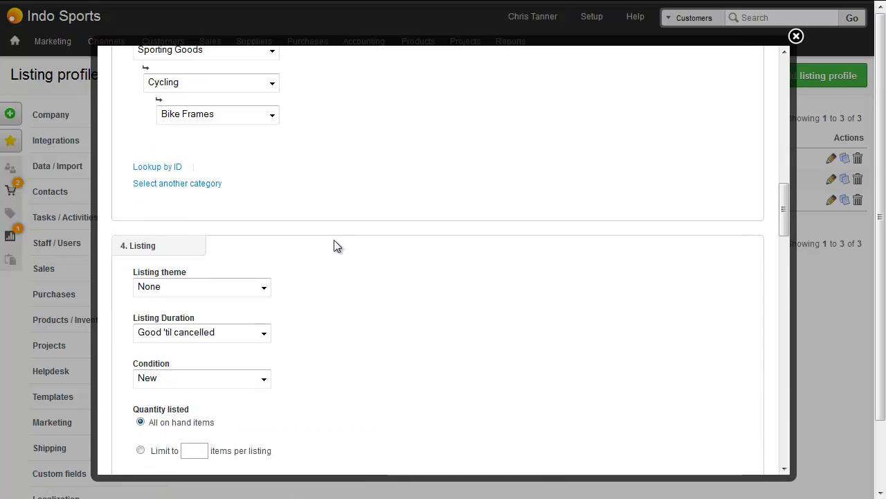
{"action": "scroll", "coordinate": [334, 245], "scroll_direction": "down", "scroll_amount": 3}
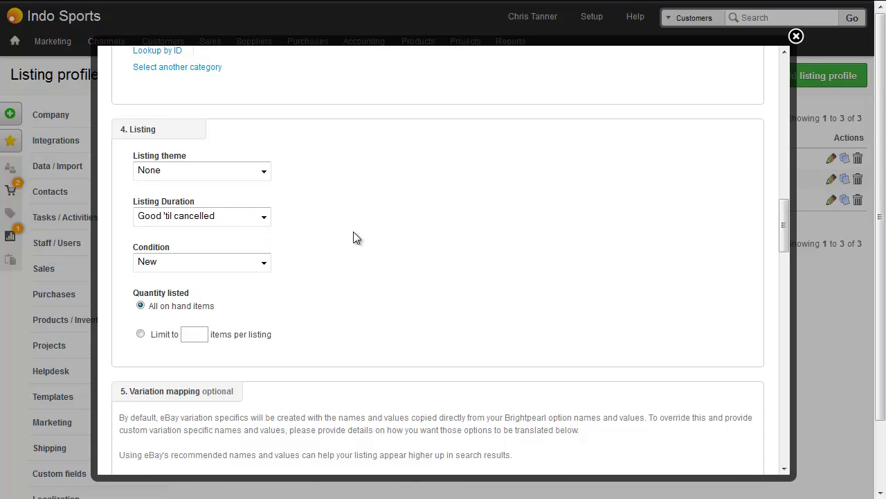
{"action": "scroll", "coordinate": [353, 232], "scroll_direction": "down", "scroll_amount": 2}
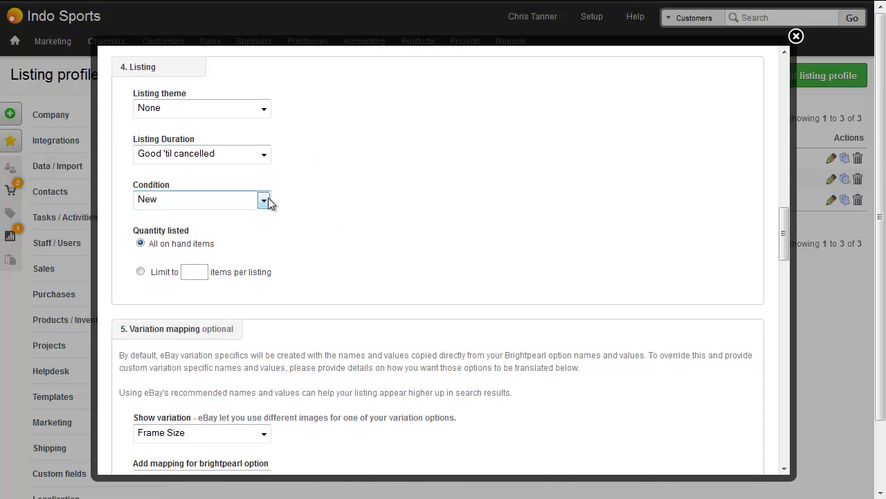
{"action": "left_click", "coordinate": [140, 242]}
{"action": "scroll", "coordinate": [292, 278], "scroll_direction": "down", "scroll_amount": 2}
{"action": "scroll", "coordinate": [293, 278], "scroll_direction": "down", "scroll_amount": 5}
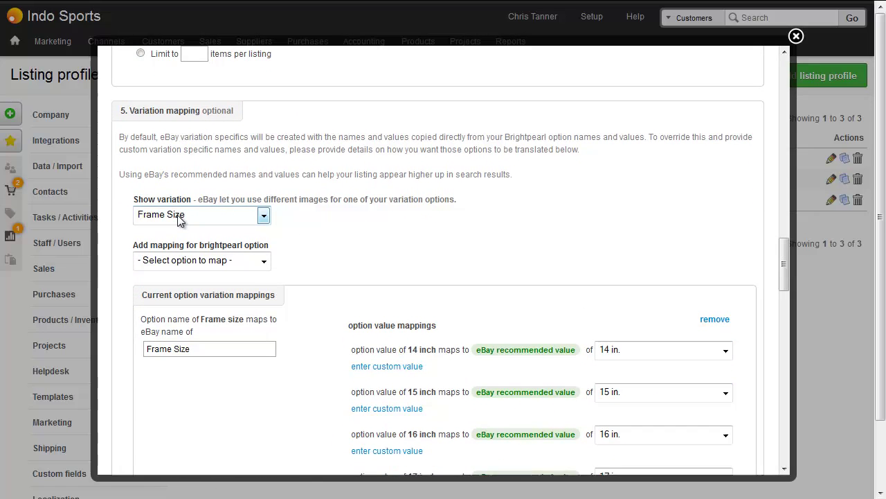
{"action": "scroll", "coordinate": [207, 282], "scroll_direction": "down", "scroll_amount": 1}
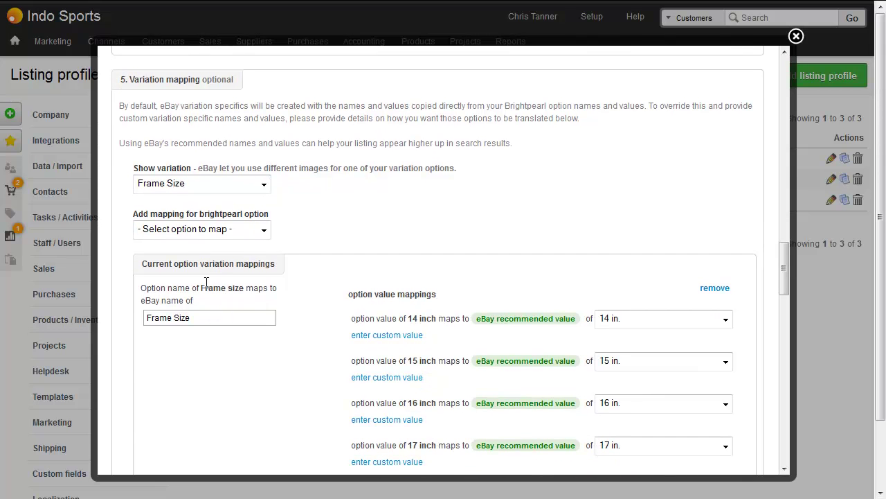
{"action": "scroll", "coordinate": [198, 316], "scroll_direction": "down", "scroll_amount": 3}
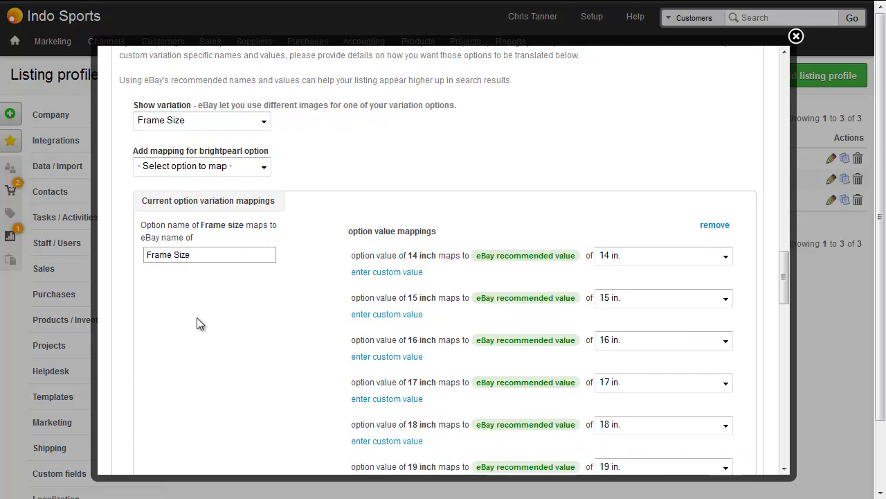
{"action": "left_click_drag", "start_coordinate": [408, 225], "coordinate": [438, 227]}
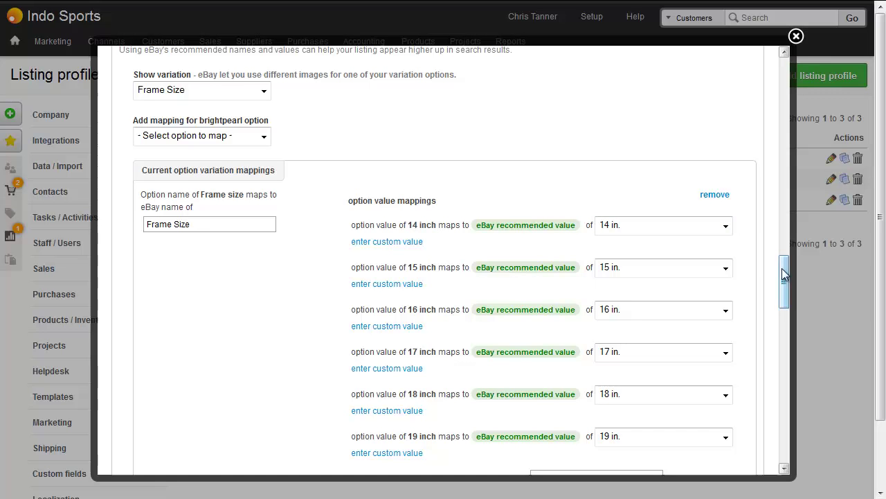
{"action": "left_click_drag", "start_coordinate": [783, 270], "coordinate": [777, 431]}
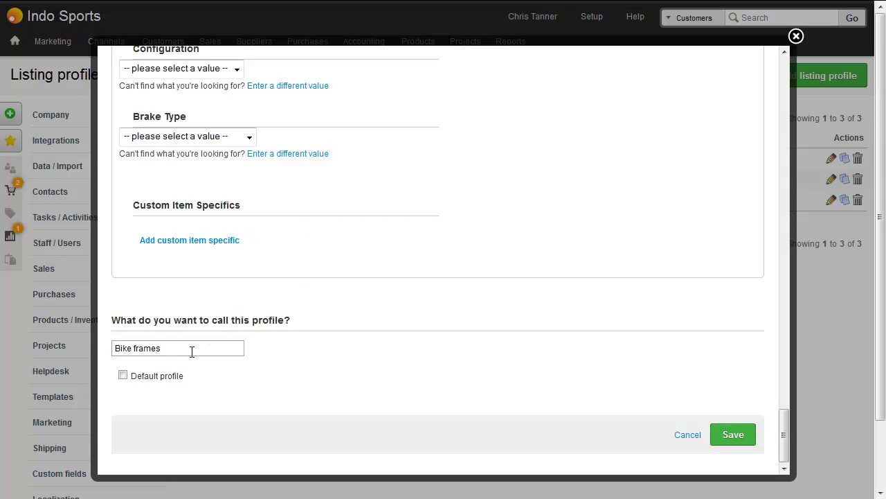
- Close the profile form, search Products for 'frame' and select the Kona Caldera Bike Frame
{"action": "left_click", "coordinate": [682, 437]}
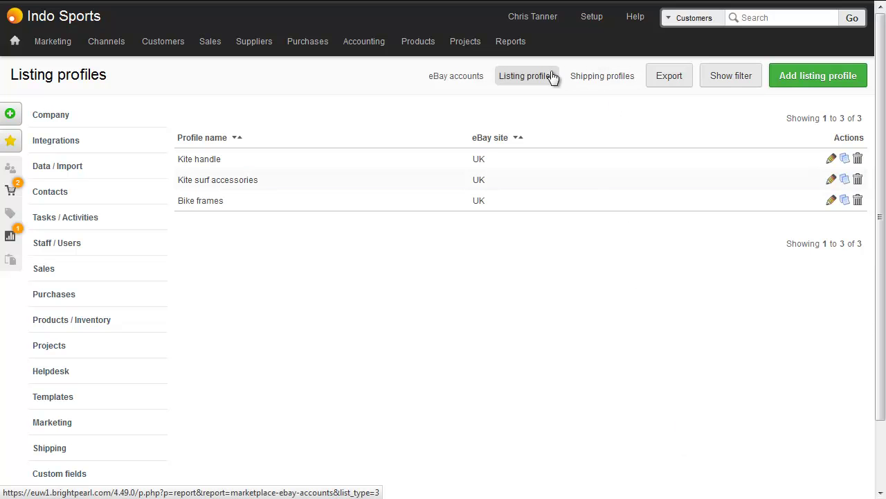
{"action": "left_click", "coordinate": [688, 25]}
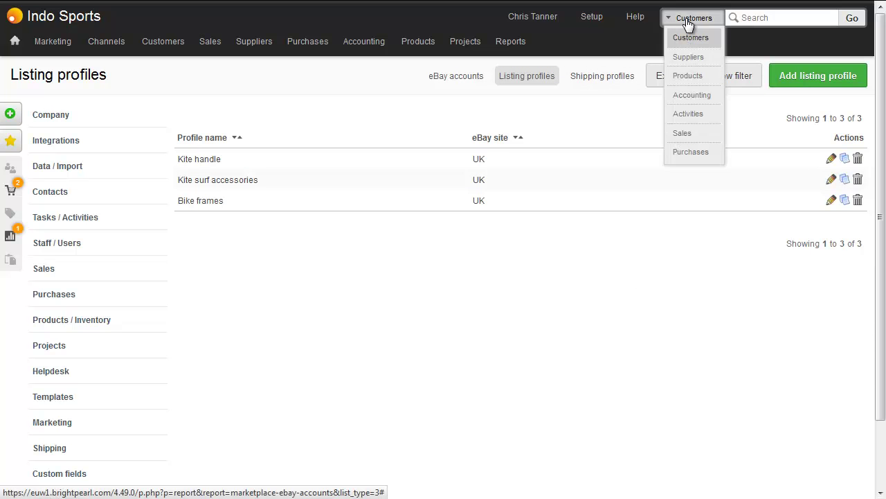
{"action": "left_click", "coordinate": [687, 74]}
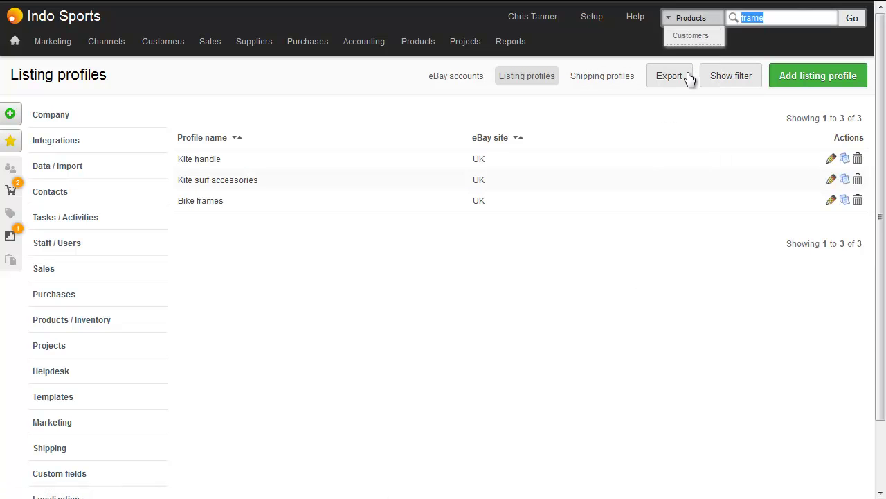
{"action": "left_click", "coordinate": [851, 23]}
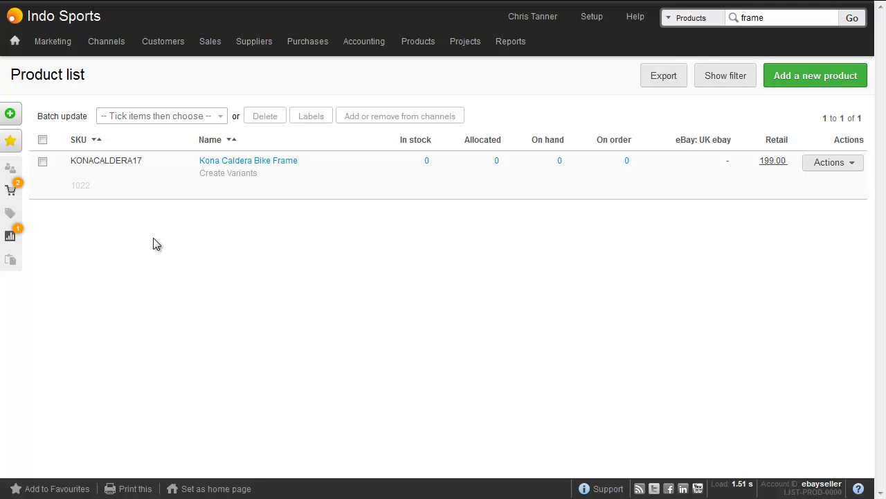
{"action": "left_click", "coordinate": [42, 162]}
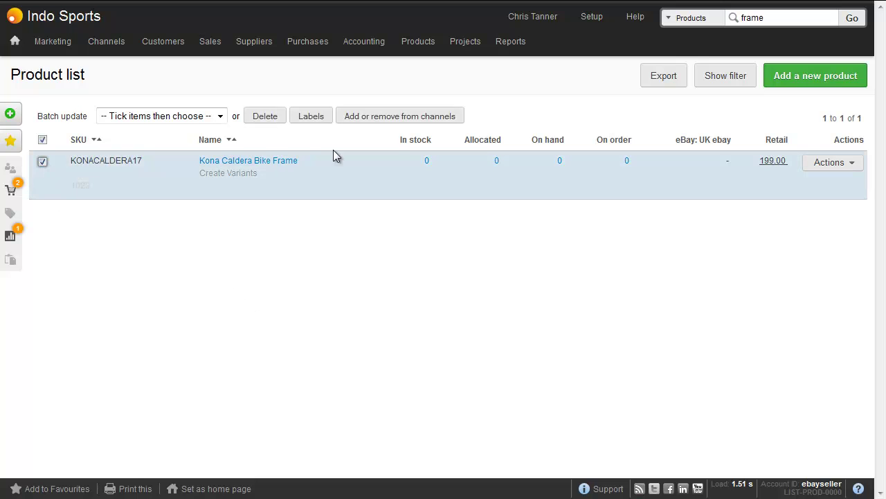
{"action": "left_click", "coordinate": [400, 118]}
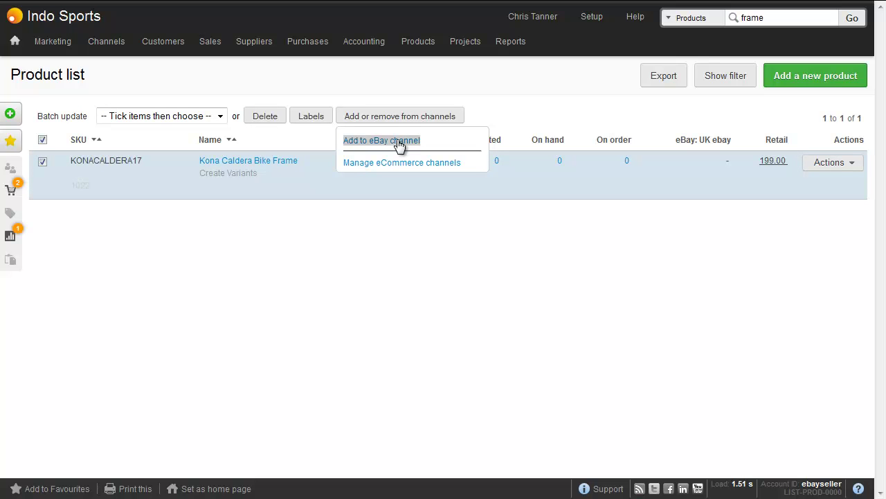
- Open the Kona Caldera Bike Frame product record and go to its empty Images section
{"action": "left_click", "coordinate": [286, 165]}
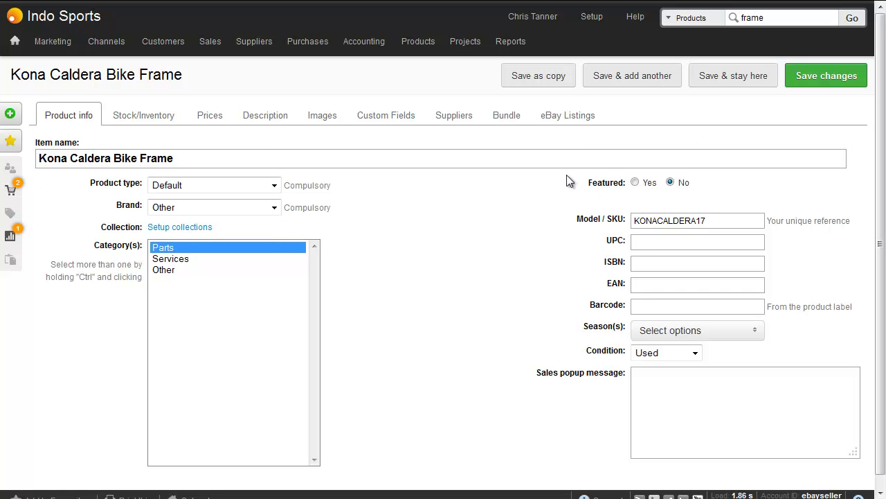
{"action": "left_click", "coordinate": [267, 119]}
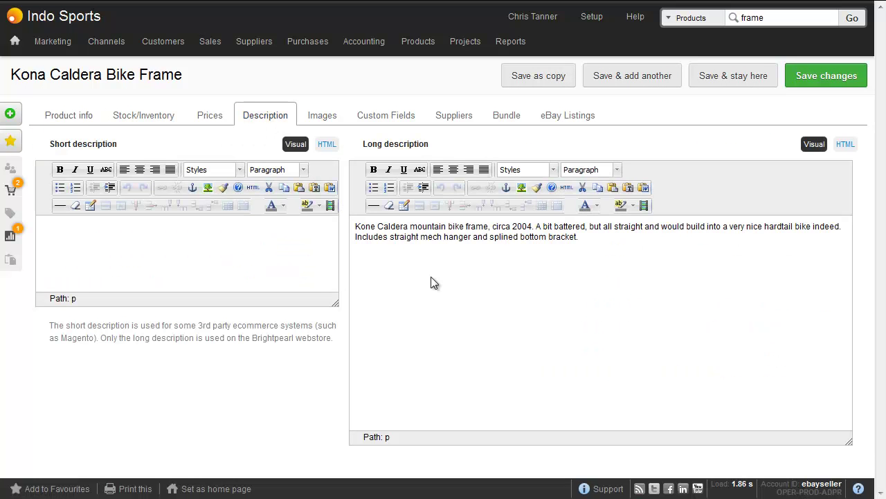
{"action": "left_click", "coordinate": [331, 119]}
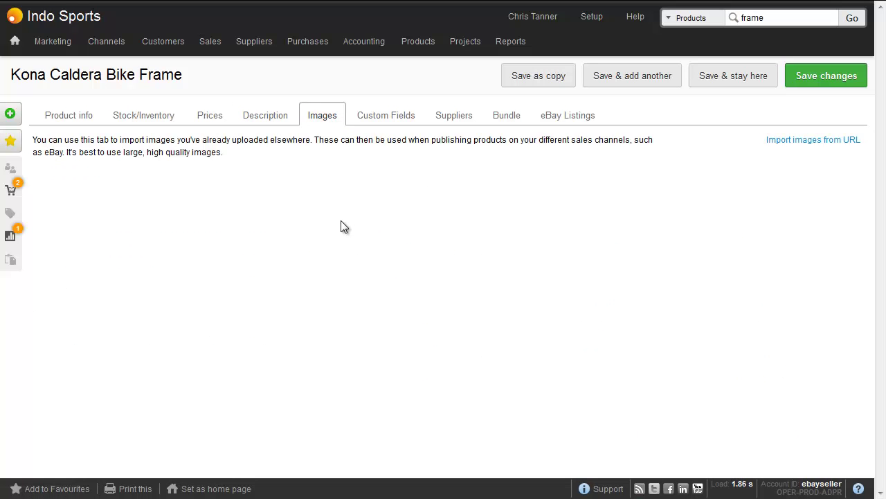
- Import the frame photo from its pasted web address as the product's default image
{"action": "left_click", "coordinate": [804, 142]}
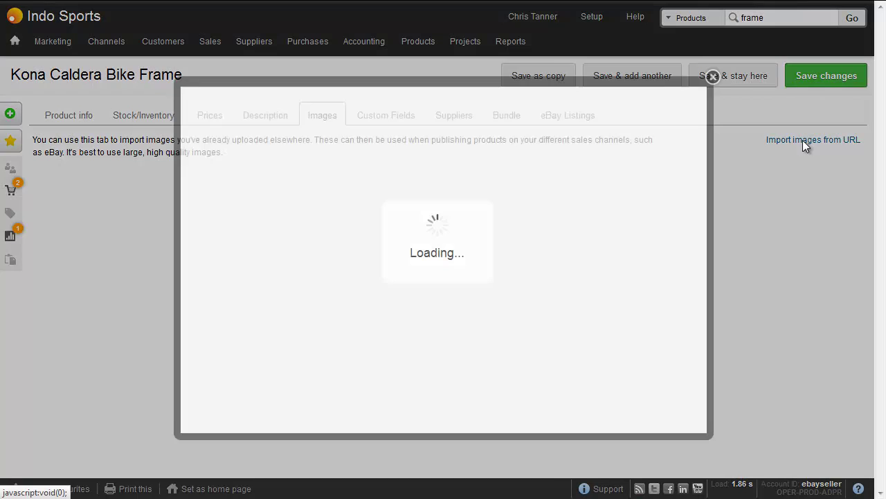
{"action": "left_click", "coordinate": [447, 174]}
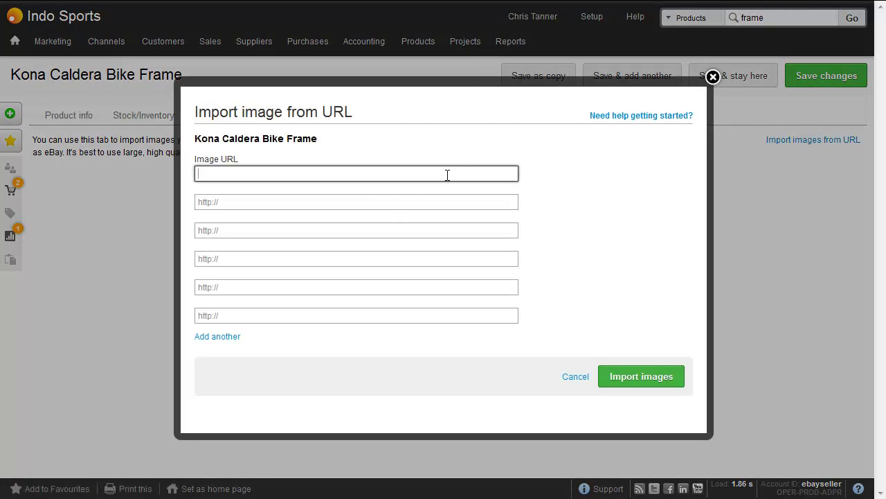
{"action": "type", "text": "http://www.konaworld.co/images/bikes/lrg/bigunit.jpg"}
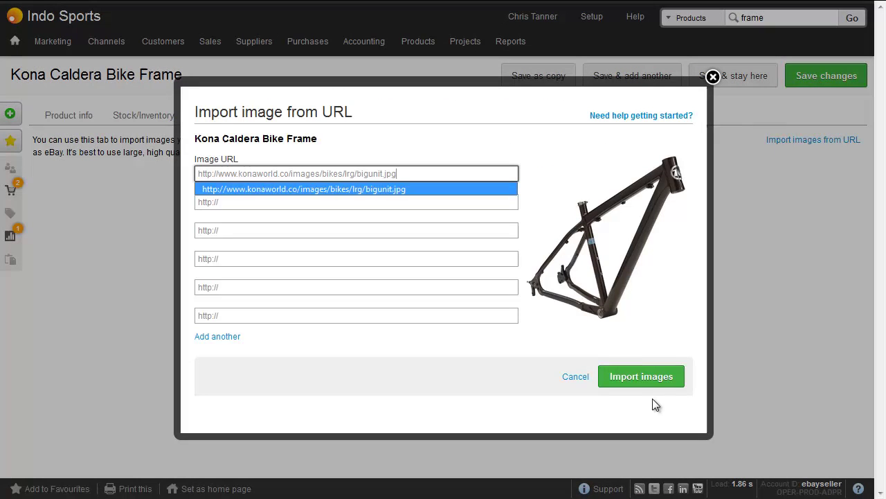
{"action": "left_click", "coordinate": [646, 376]}
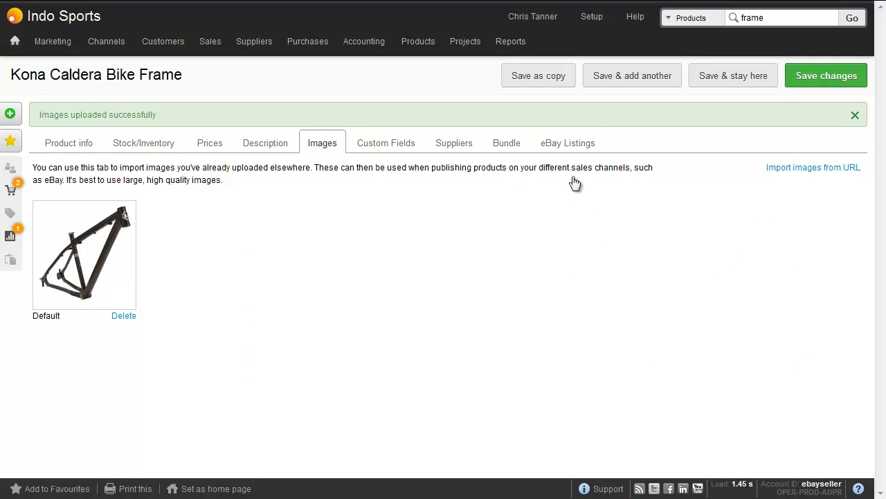
- Create a UK eBay listing for the frame with the Bike frames and Standard carrier profiles
{"action": "left_click", "coordinate": [569, 144]}
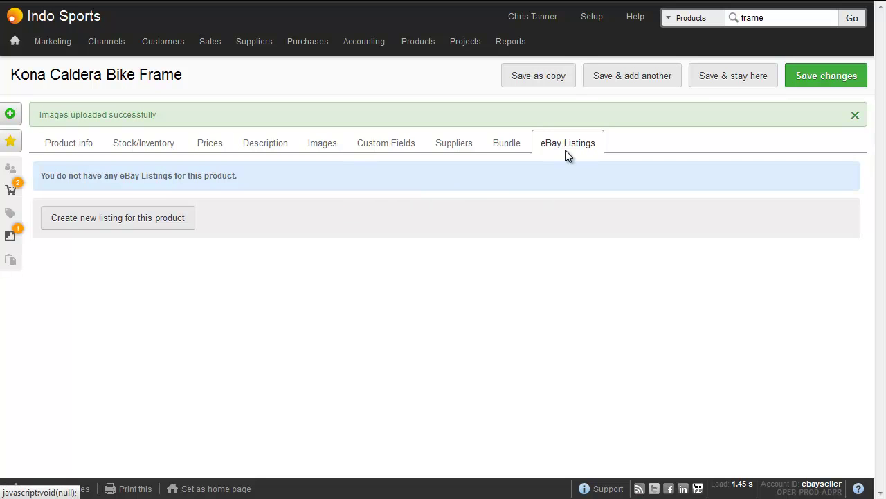
{"action": "left_click", "coordinate": [147, 218]}
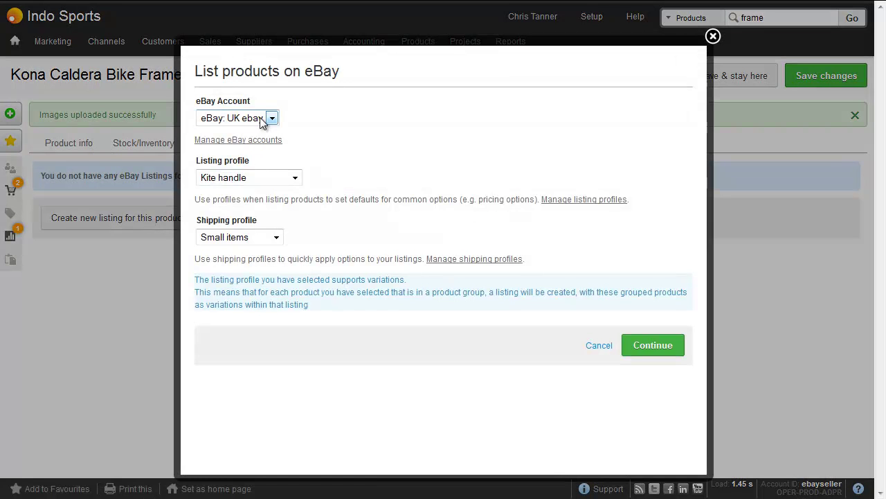
{"action": "left_click", "coordinate": [284, 178]}
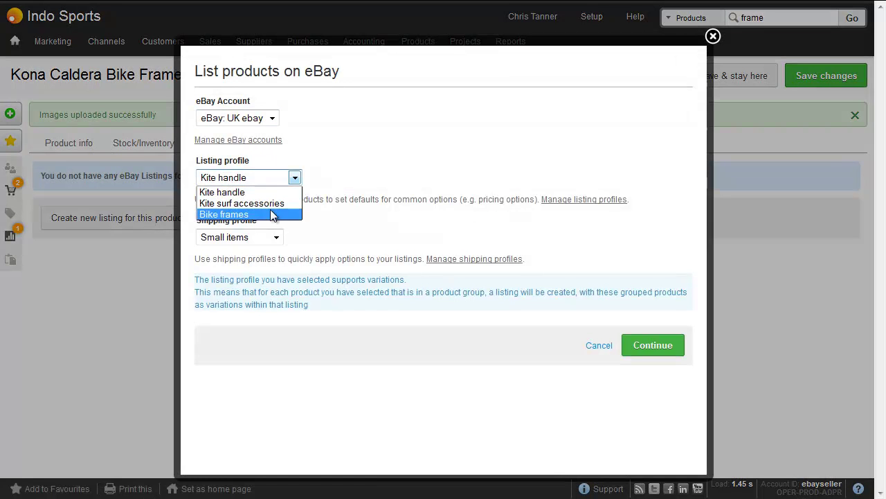
{"action": "left_click", "coordinate": [273, 214]}
{"action": "left_click", "coordinate": [274, 236]}
{"action": "left_click", "coordinate": [270, 263]}
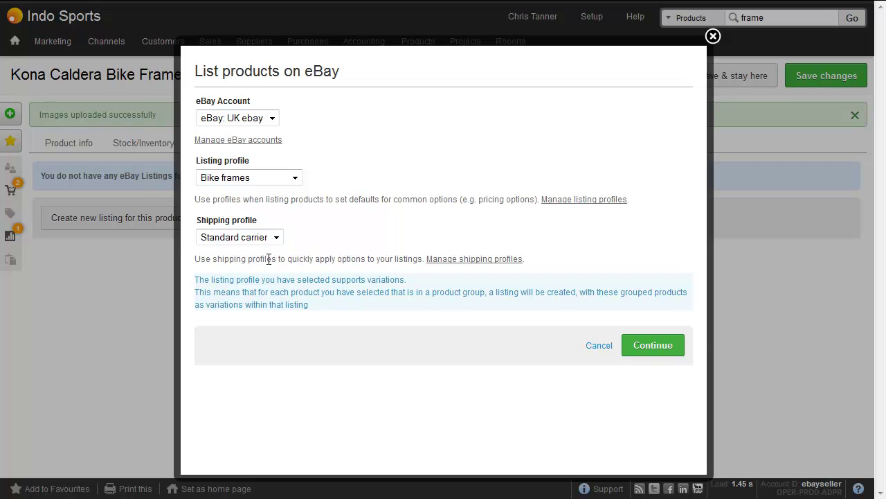
{"action": "left_click", "coordinate": [654, 350]}
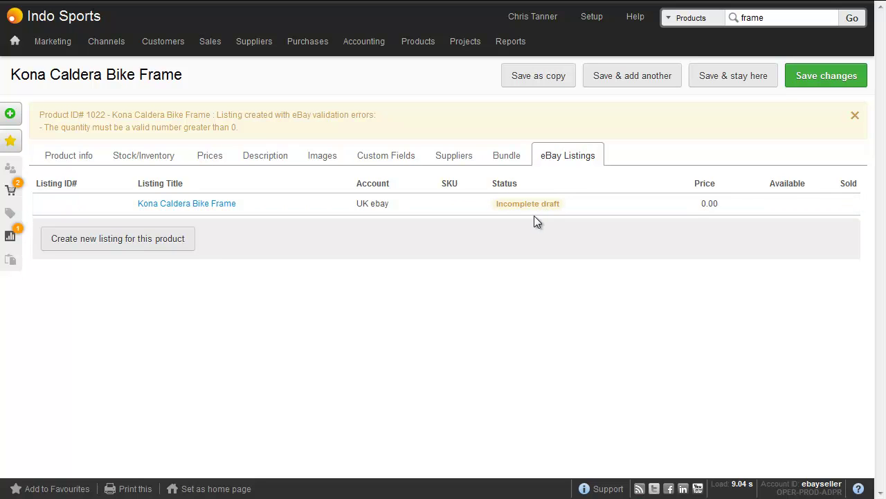
- Save the product and add 2 frame units to Main warehouse stock at £25.00 each
{"action": "left_click", "coordinate": [807, 76]}
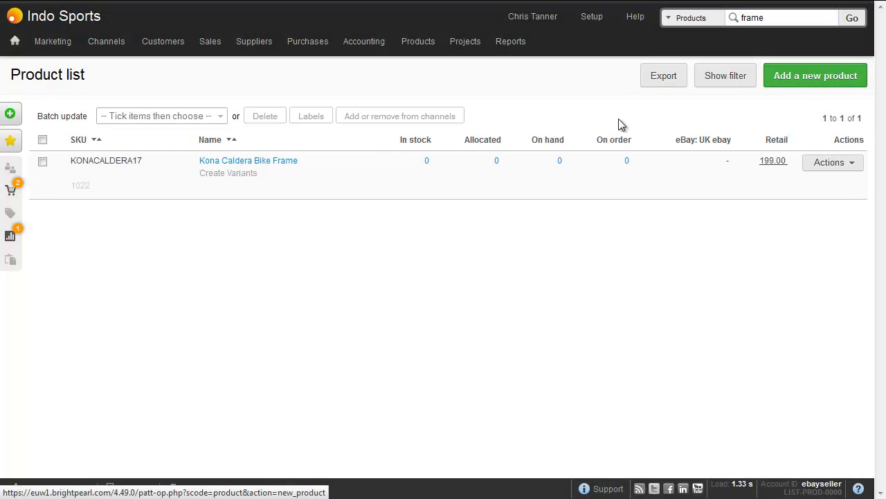
{"action": "left_click", "coordinate": [427, 161]}
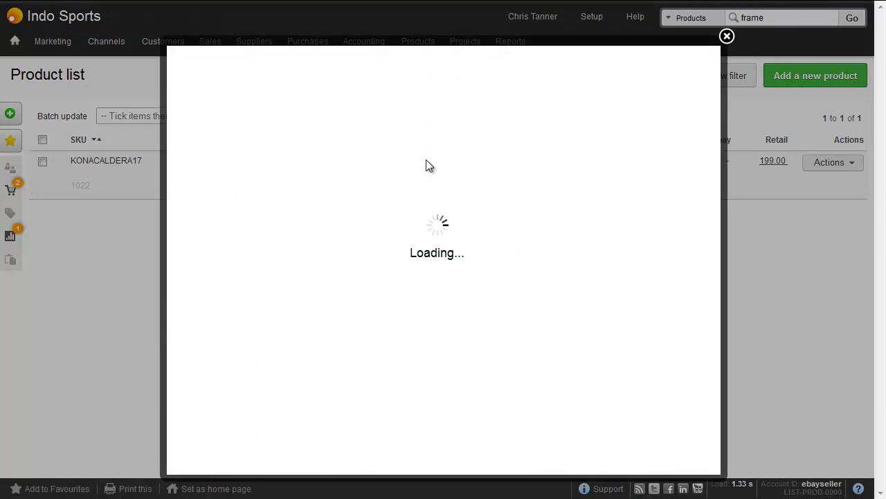
{"action": "left_click", "coordinate": [216, 220]}
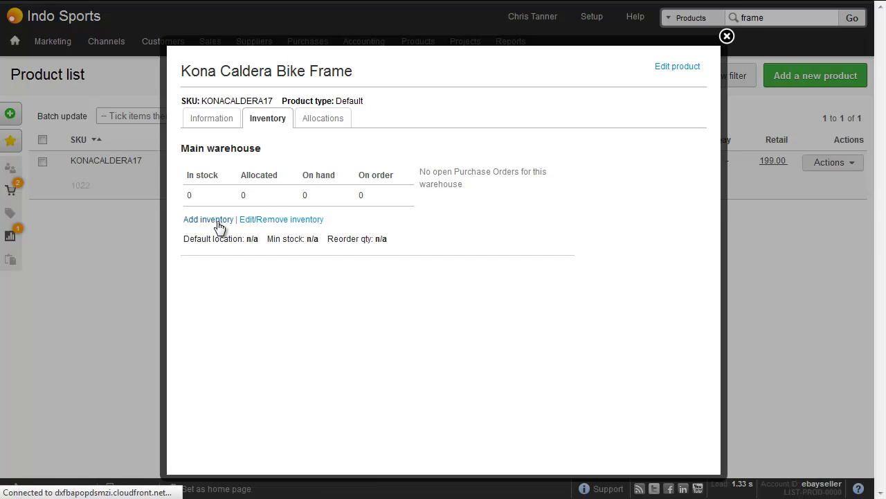
{"action": "type", "text": "2"}
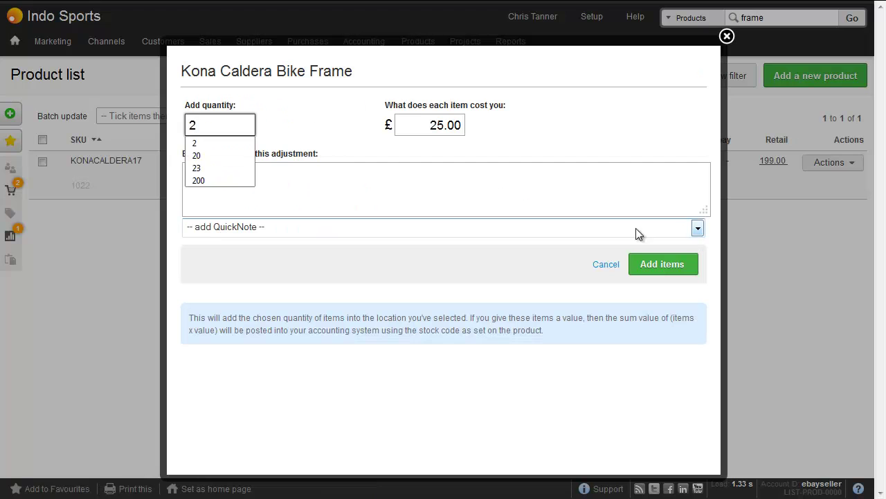
{"action": "left_click", "coordinate": [660, 263]}
{"action": "left_click", "coordinate": [512, 213]}
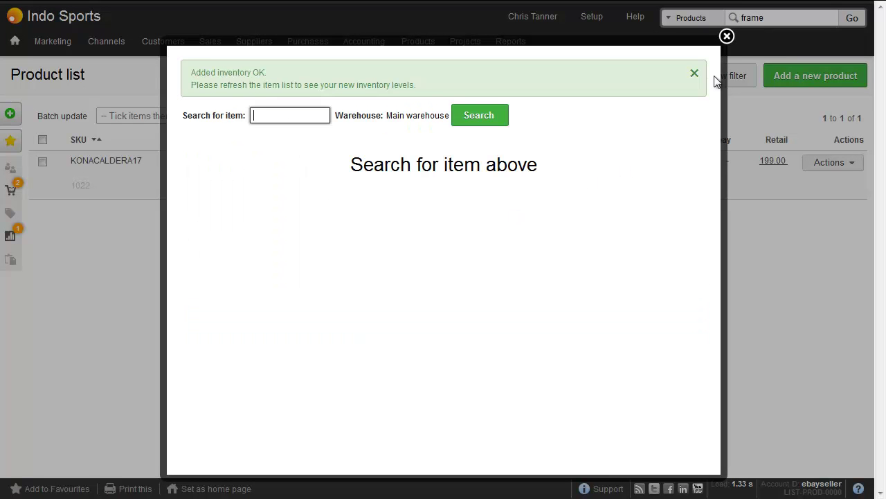
{"action": "left_click", "coordinate": [727, 36]}
- Open the Kona Caldera Bike Frame's UK ebay listing draft and review its Bike Frames category
{"action": "mouse_move", "coordinate": [107, 45]}
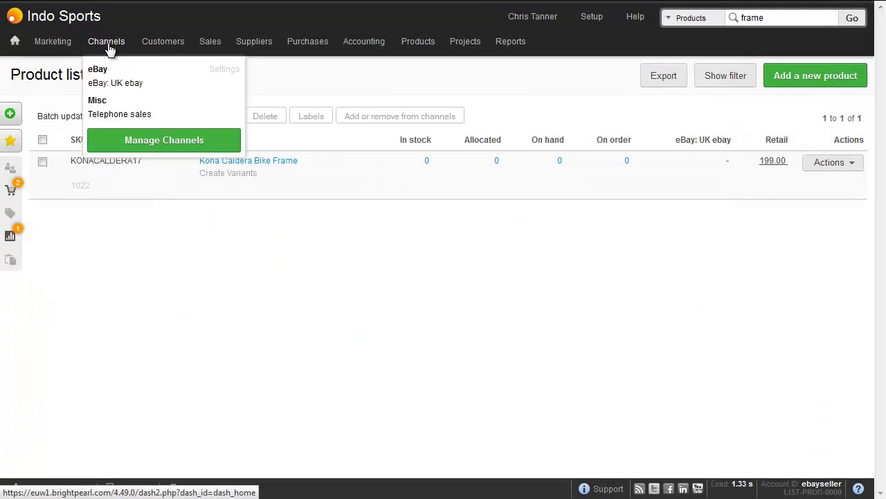
{"action": "mouse_move", "coordinate": [126, 83]}
{"action": "left_click", "coordinate": [263, 87]}
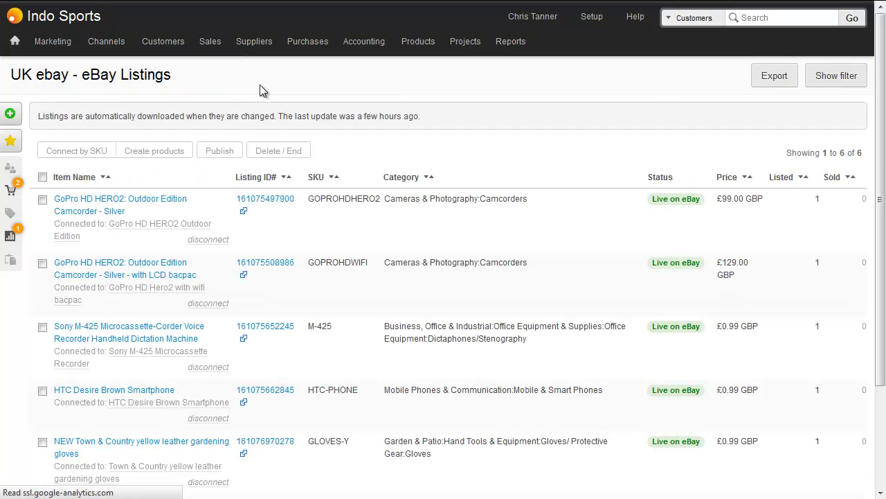
{"action": "scroll", "coordinate": [261, 89], "scroll_direction": "down", "scroll_amount": 3}
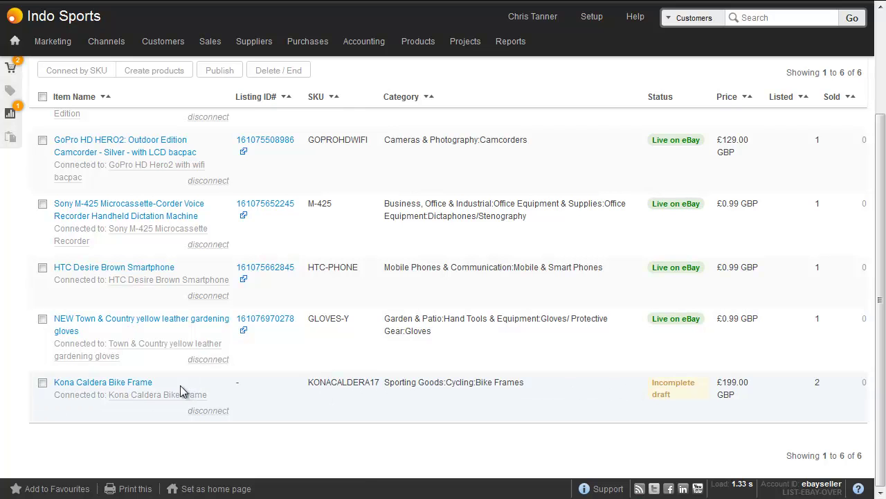
{"action": "left_click", "coordinate": [137, 382]}
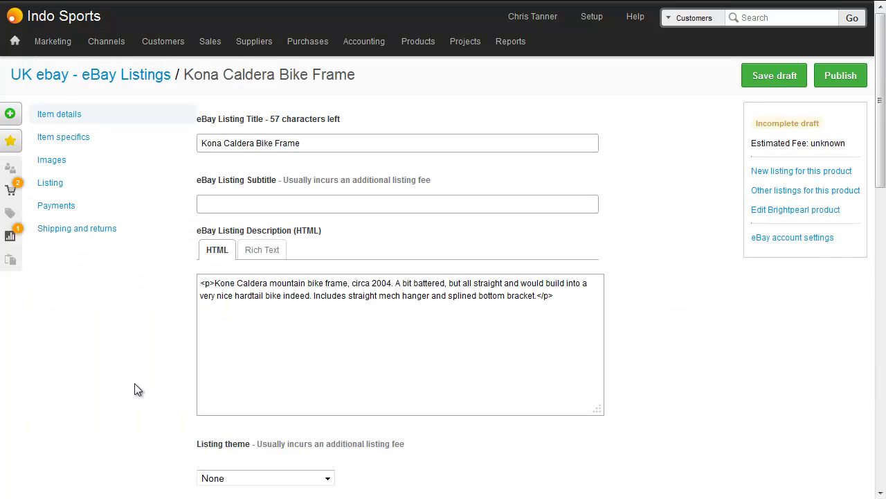
{"action": "scroll", "coordinate": [253, 298], "scroll_direction": "down", "scroll_amount": 7}
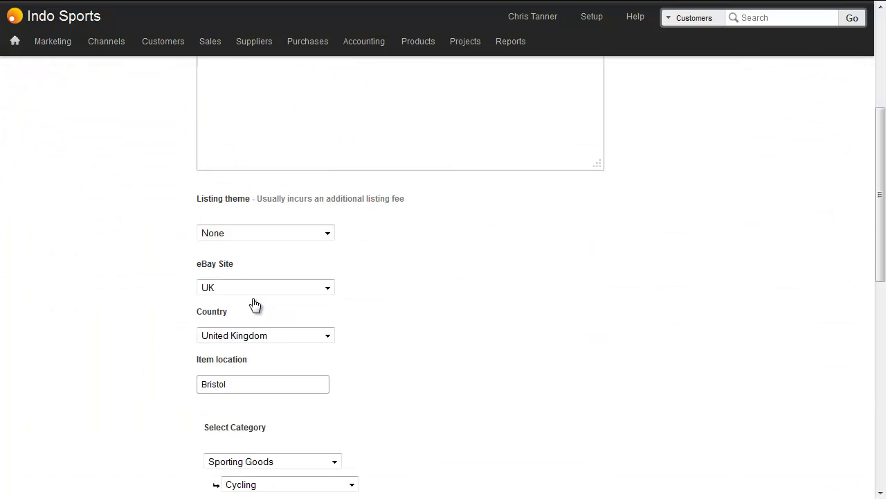
{"action": "scroll", "coordinate": [253, 303], "scroll_direction": "down", "scroll_amount": 1}
{"action": "scroll", "coordinate": [254, 304], "scroll_direction": "down", "scroll_amount": 5}
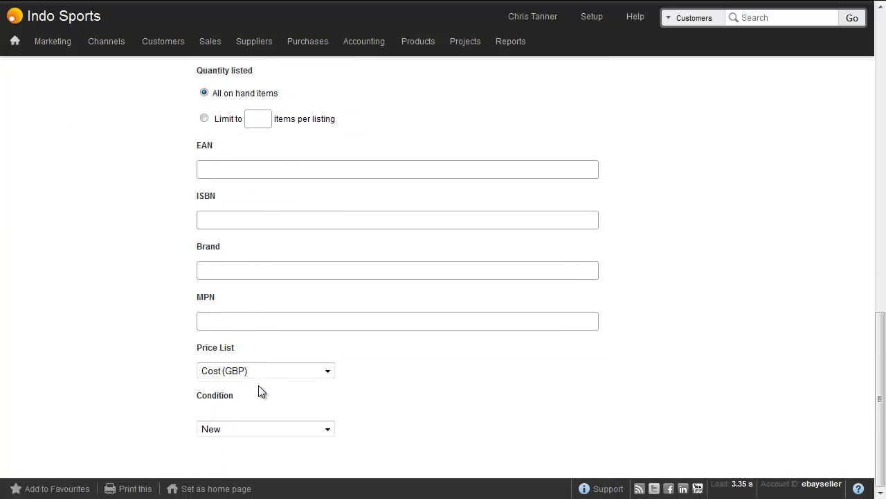
{"action": "scroll", "coordinate": [260, 391], "scroll_direction": "up", "scroll_amount": 4}
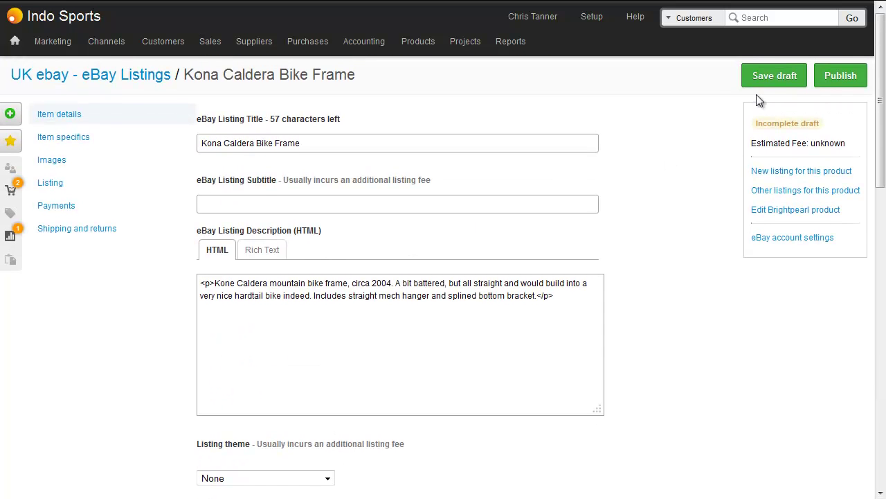
- Save the Kona Caldera Bike Frame listing as a draft, then publish it to eBay
{"action": "left_click", "coordinate": [785, 81]}
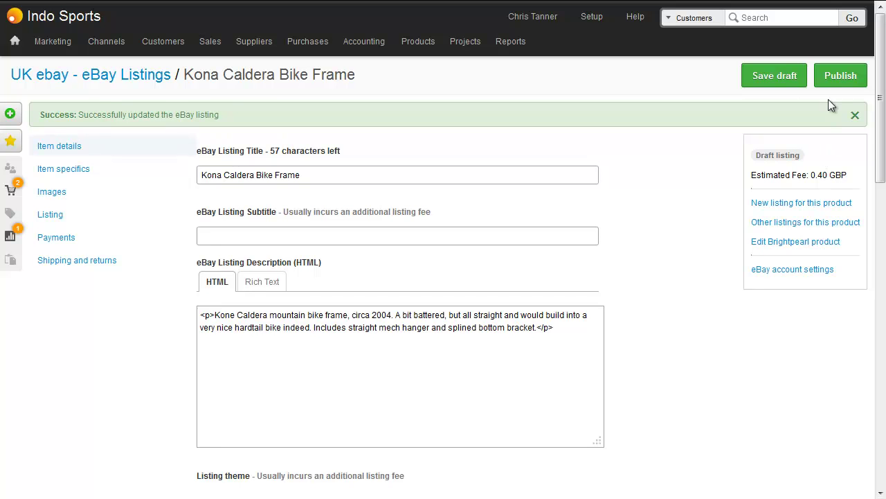
{"action": "left_click", "coordinate": [840, 80]}
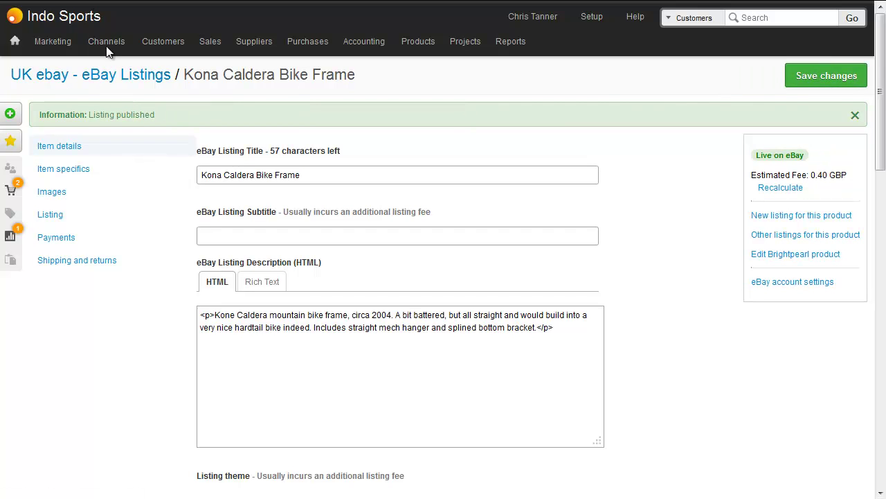
- Find the live Kona Caldera Bike Frame, £199.00 with 2 listed, in the UK ebay listings
{"action": "mouse_move", "coordinate": [107, 51]}
{"action": "mouse_move", "coordinate": [112, 87]}
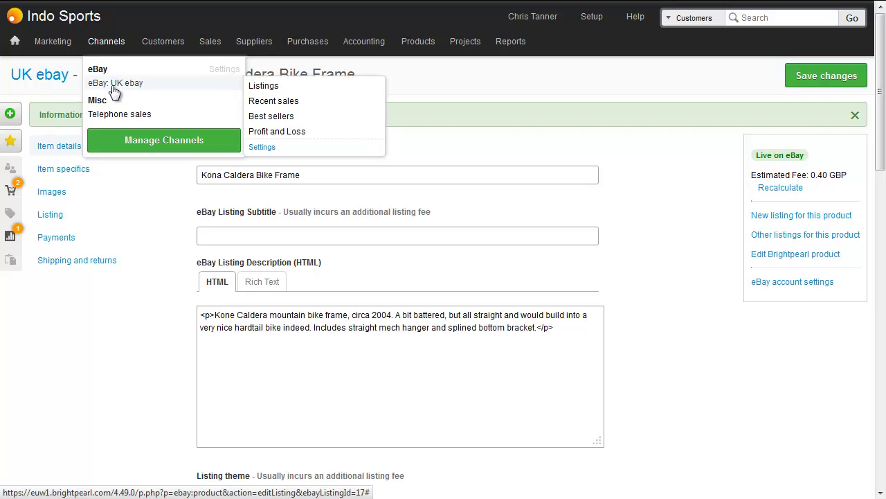
{"action": "left_click", "coordinate": [293, 87]}
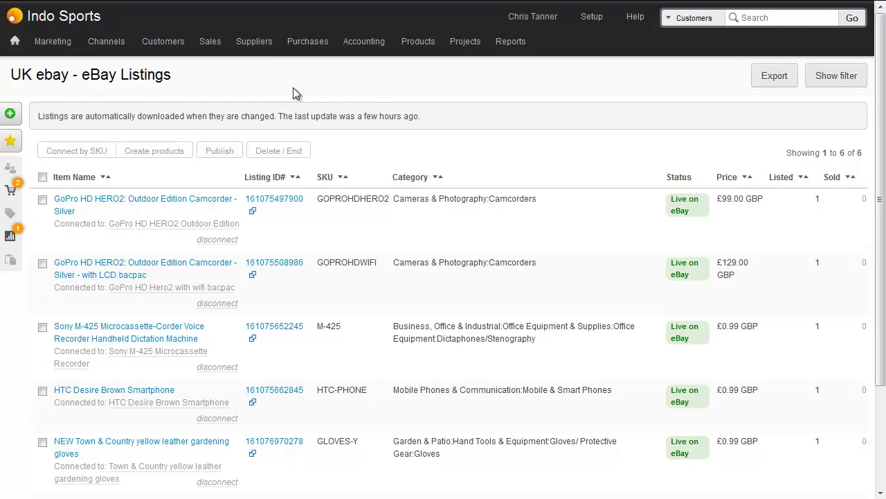
{"action": "scroll", "coordinate": [296, 90], "scroll_direction": "down", "scroll_amount": 2}
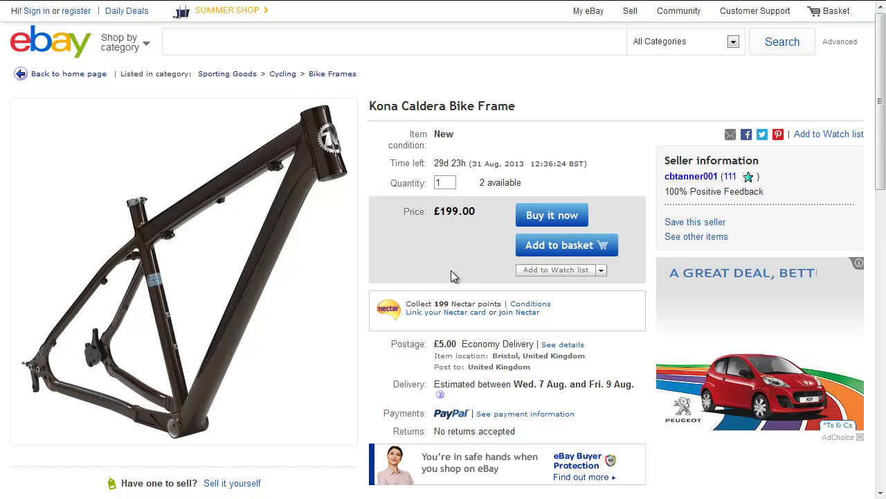
- Scroll the eBay listing to review the frame description, £5.00 Economy Delivery, then return to the top
{"action": "scroll", "coordinate": [451, 271], "scroll_direction": "down", "scroll_amount": 3}
{"action": "scroll", "coordinate": [451, 271], "scroll_direction": "down", "scroll_amount": 6}
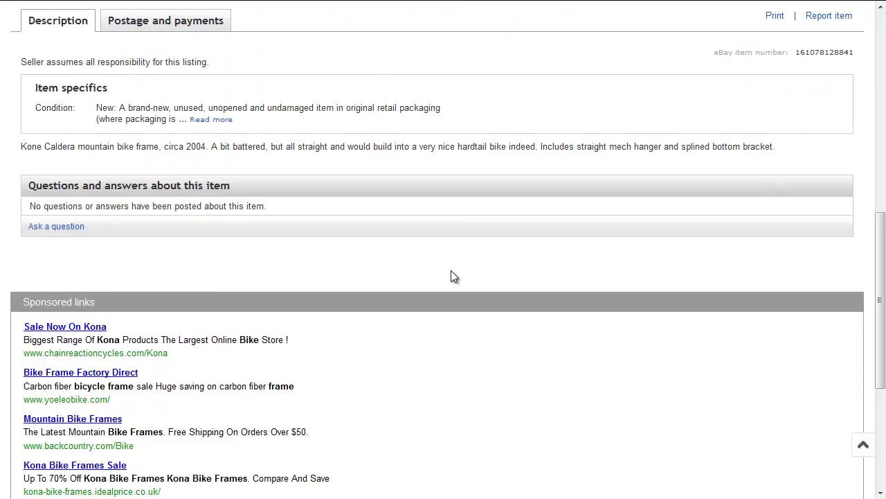
{"action": "scroll", "coordinate": [450, 270], "scroll_direction": "up", "scroll_amount": 5}
{"action": "scroll", "coordinate": [451, 270], "scroll_direction": "up", "scroll_amount": 4}
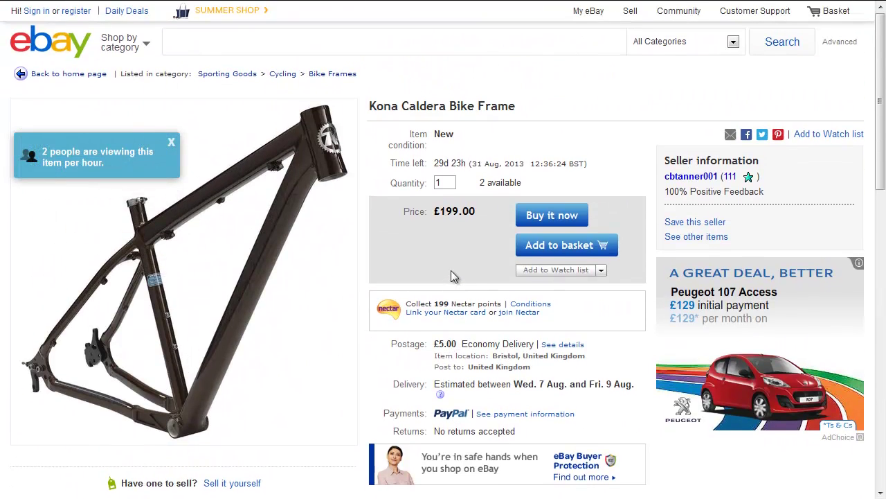